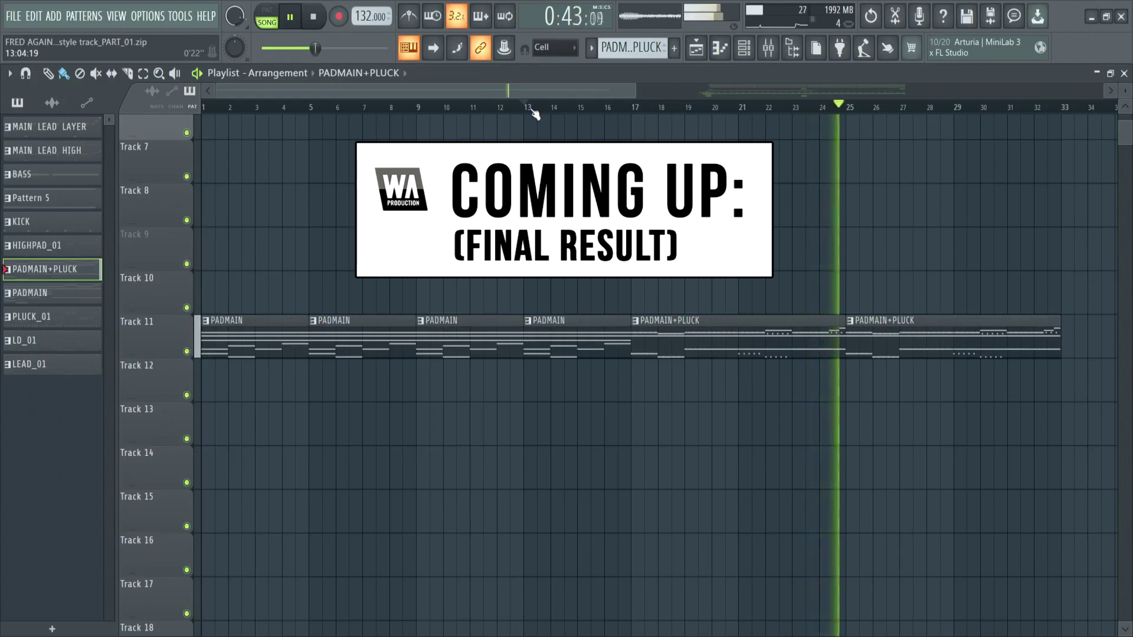
- Stop the finished-song preview, leaving the two PADMAIN clips on Track 1 in the Playlist
key(space)
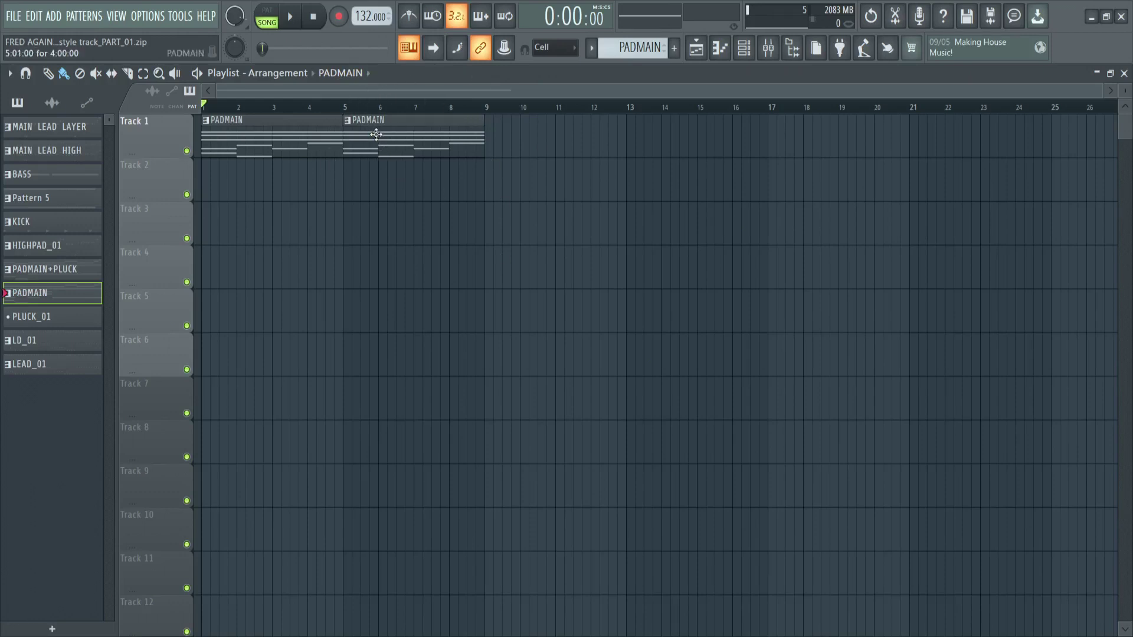
click(751, 54)
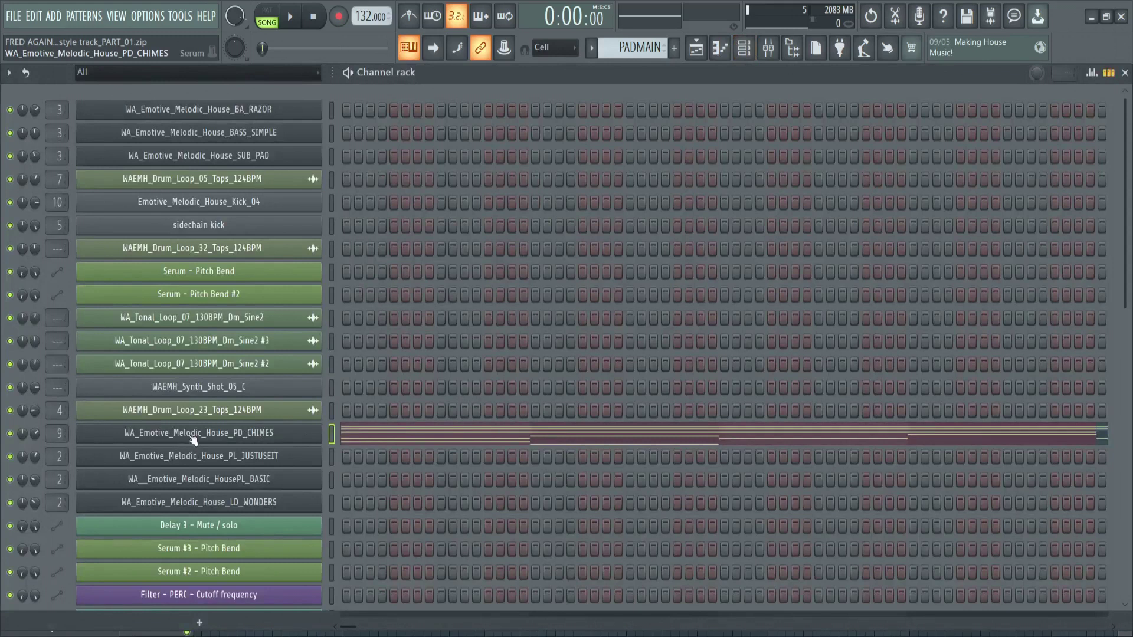
click(193, 439)
drag(413, 86, 572, 87)
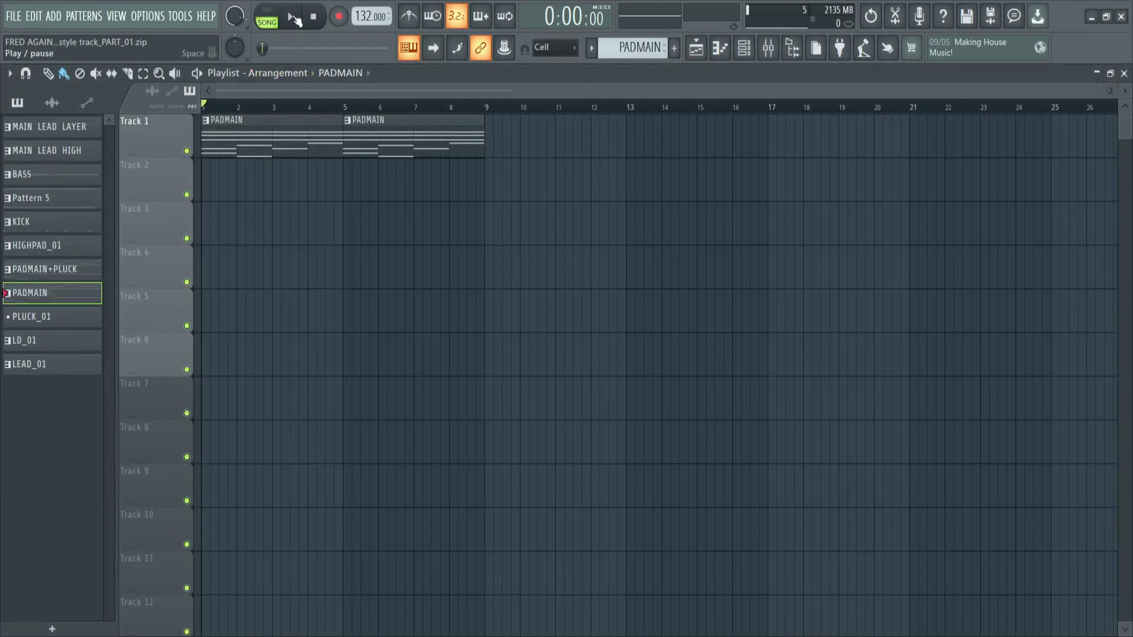
click(295, 18)
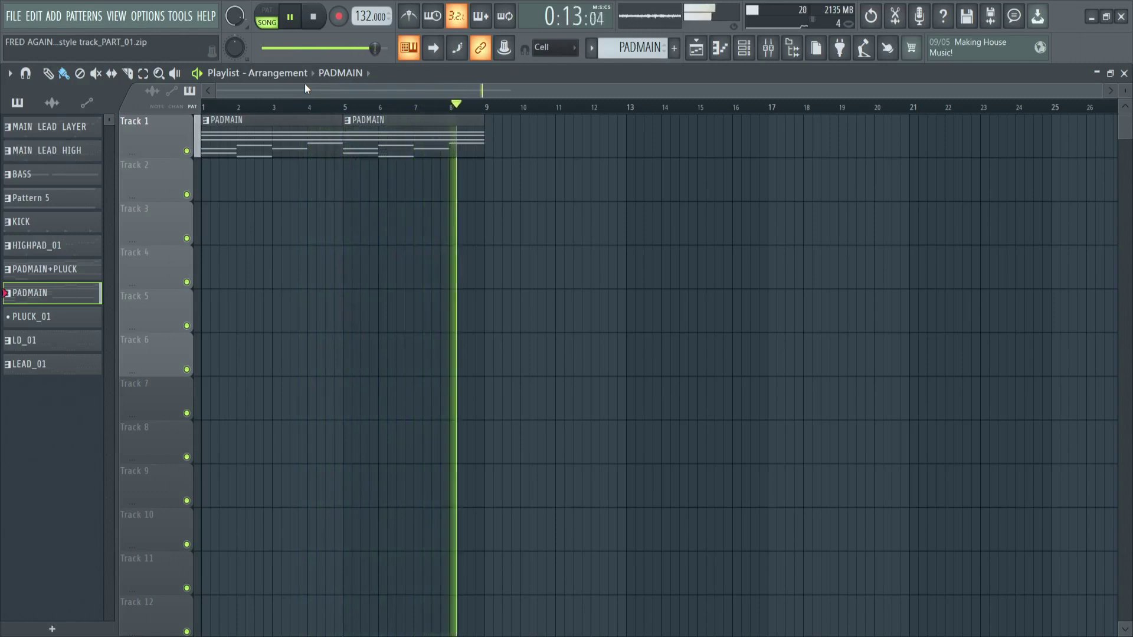
key(space)
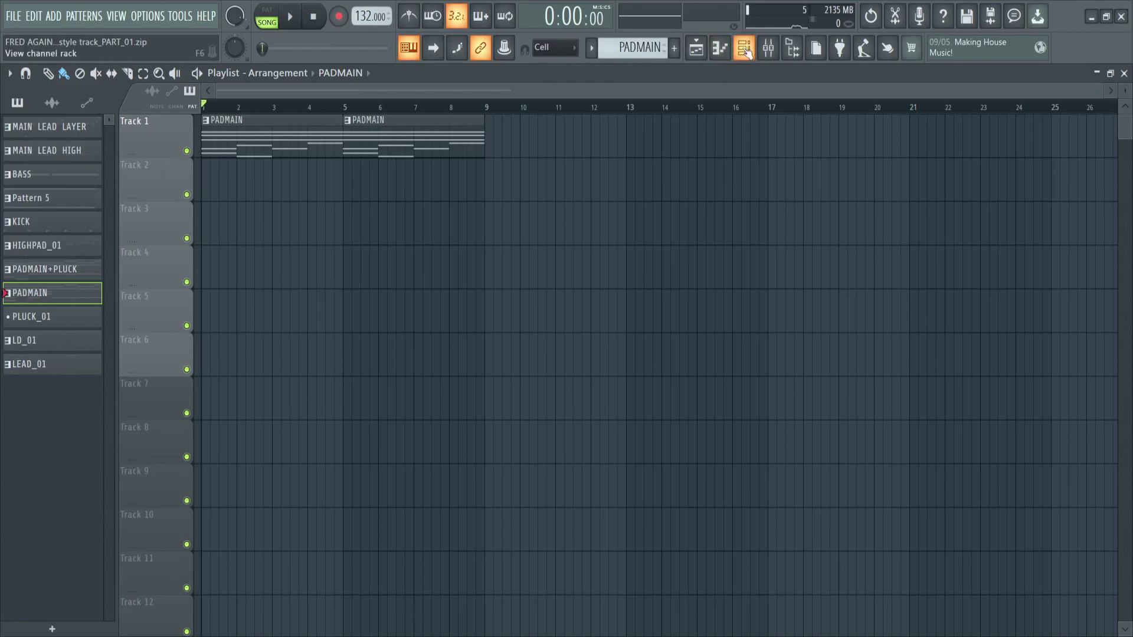
- Open the PADMAIN clip in the Piano roll and zoom out to show the chords across bars 1–9
double_click(392, 134)
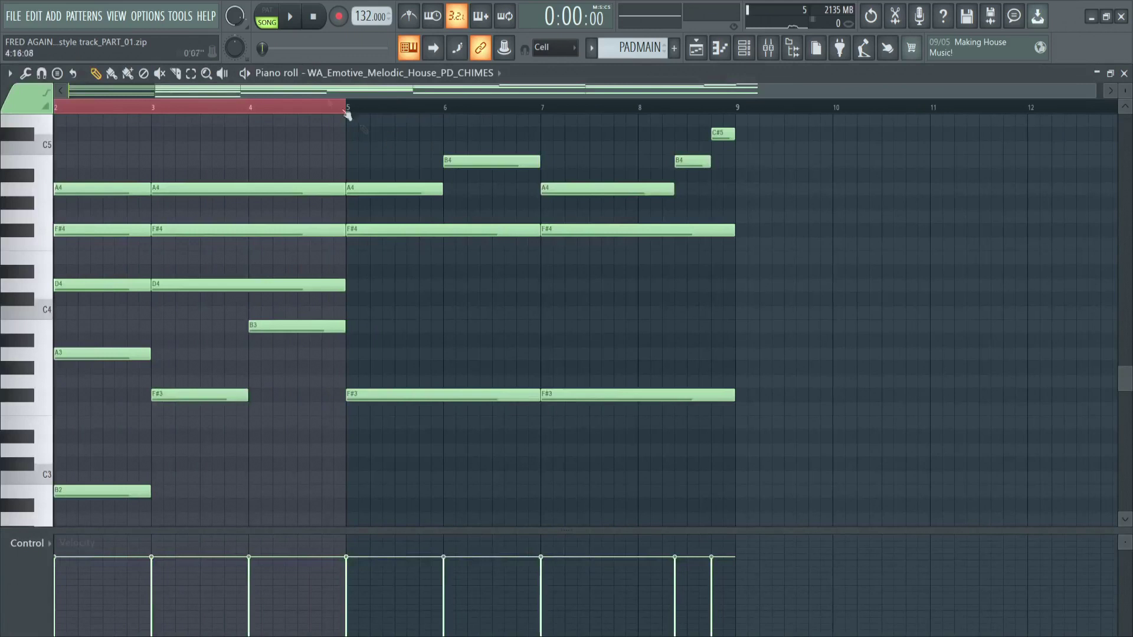
drag(317, 93, 236, 94)
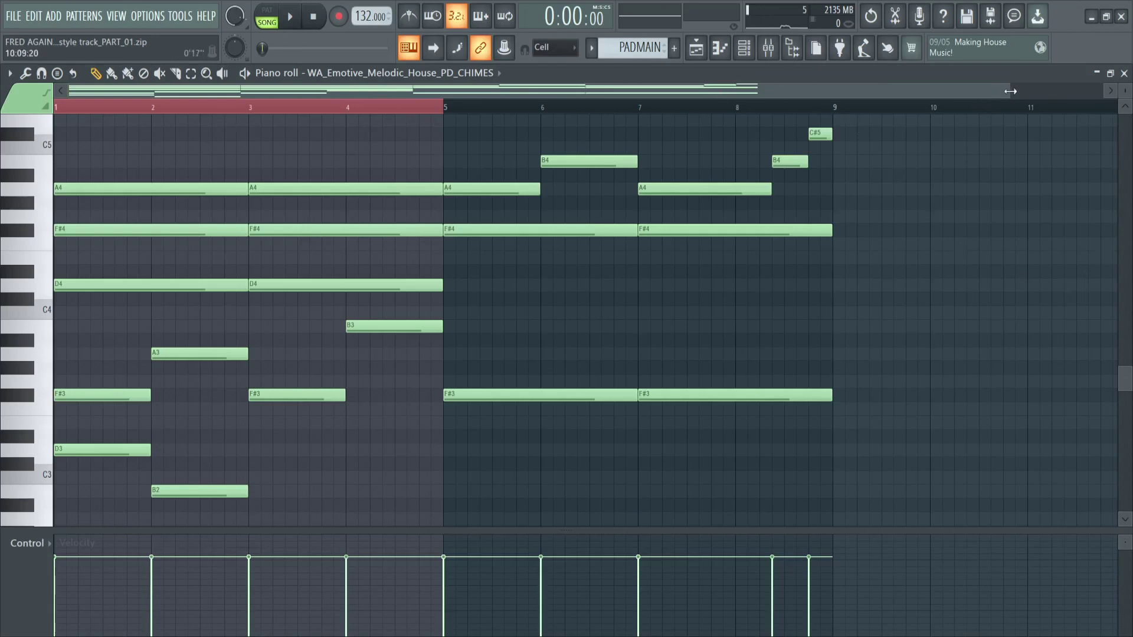
drag(1010, 91, 1095, 91)
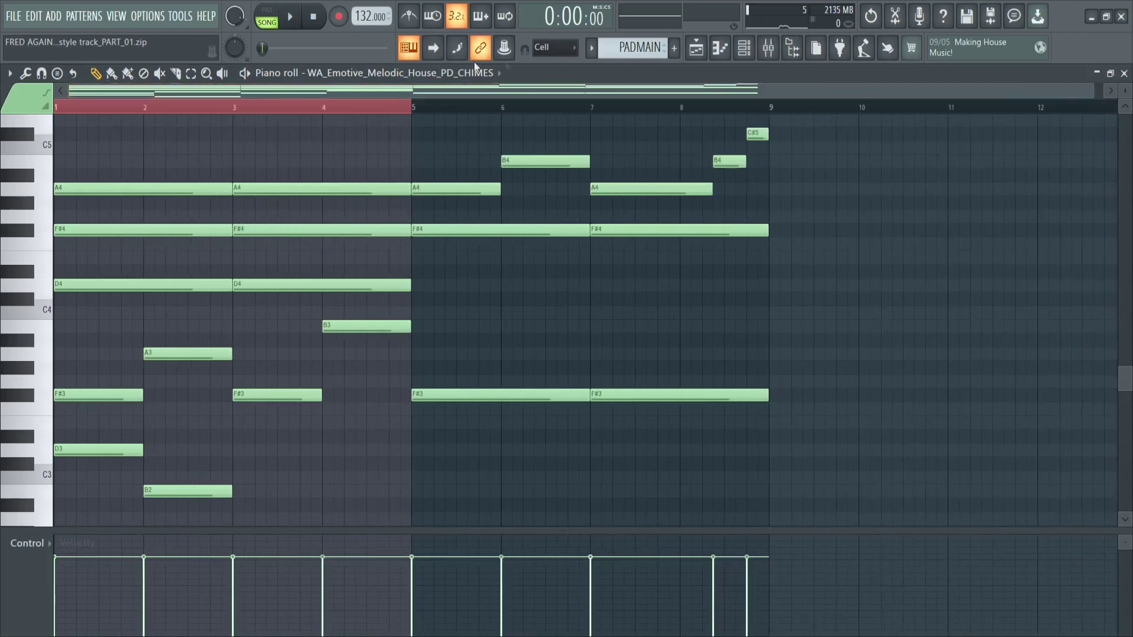
mouse_move(1128, 386)
mouse_down()
mouse_move(1129, 397)
mouse_move(1129, 379)
mouse_up()
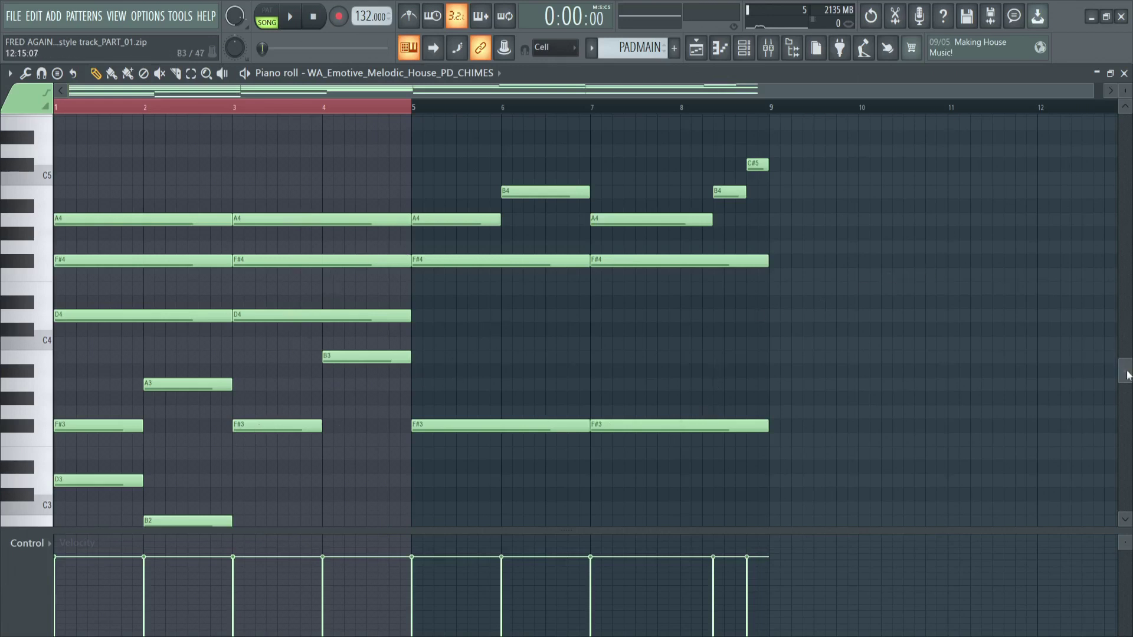
- Switch from the piano roll to the Channel Rack showing the PD_CHIMES channel
scroll(1126, 371, down, 1)
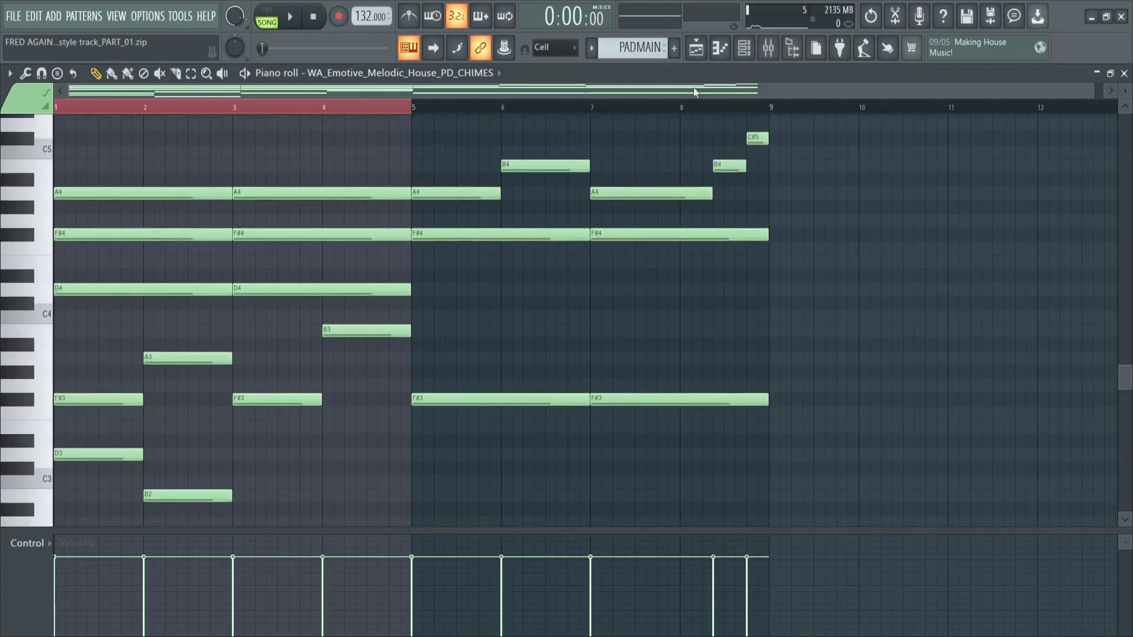
click(747, 59)
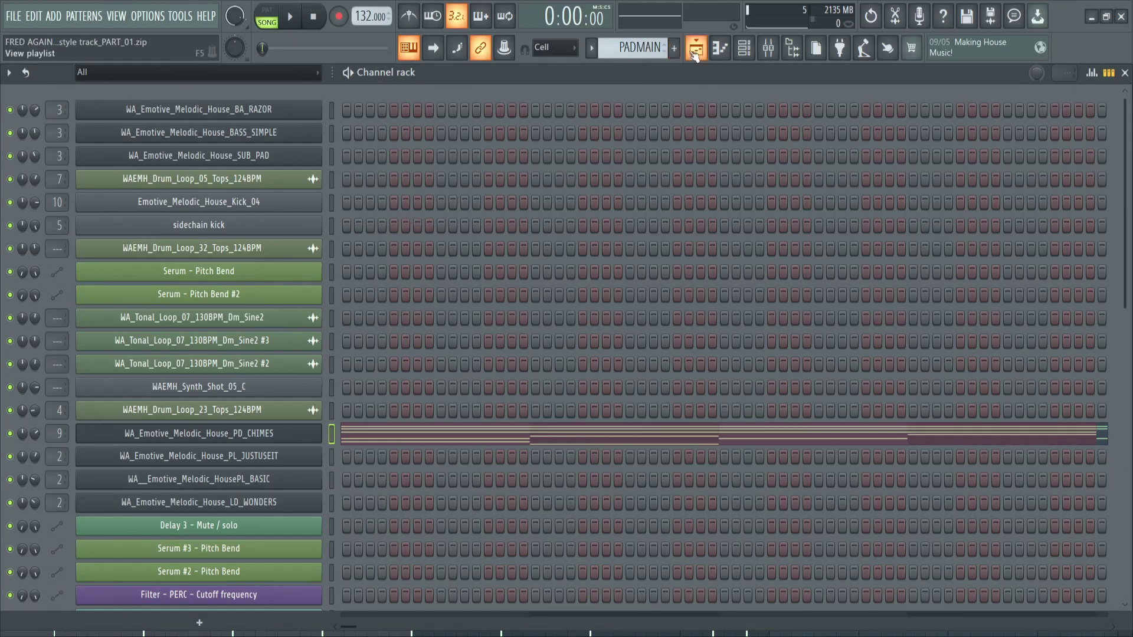
- Cycle between Playlist, Channel Rack and Mixer, ending on the Mixer's PAD insert with five effects
click(687, 54)
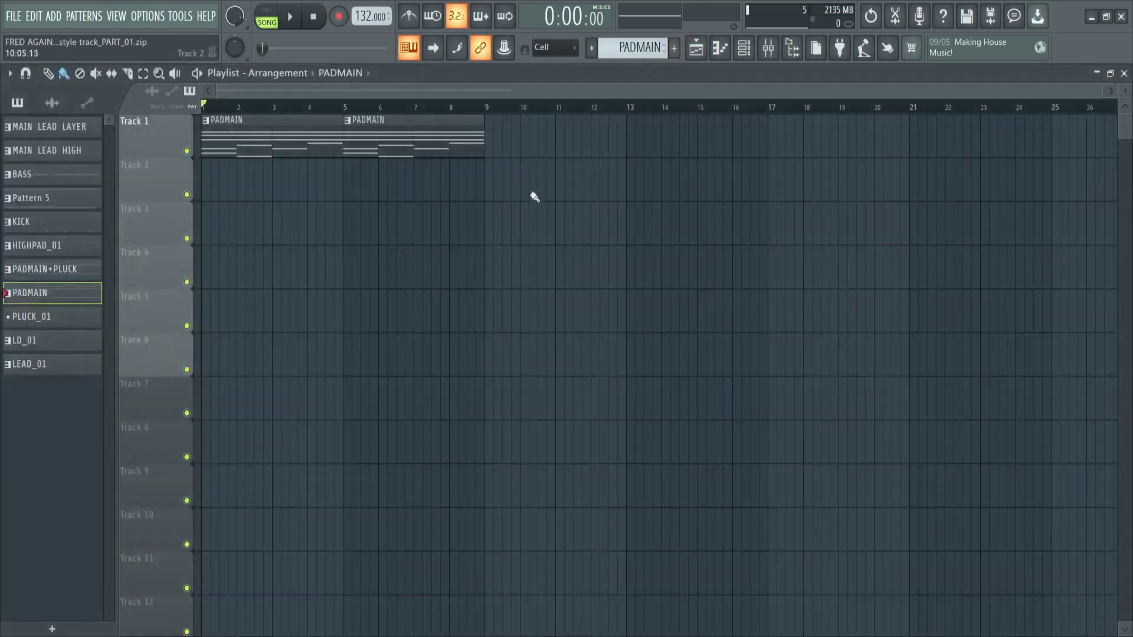
click(747, 50)
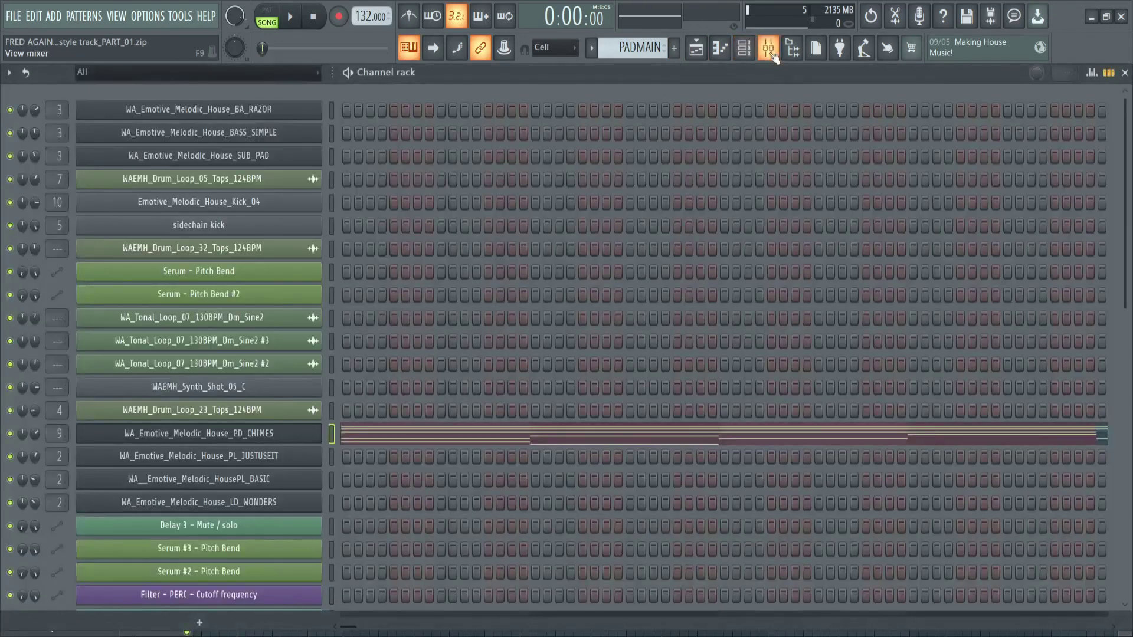
click(770, 52)
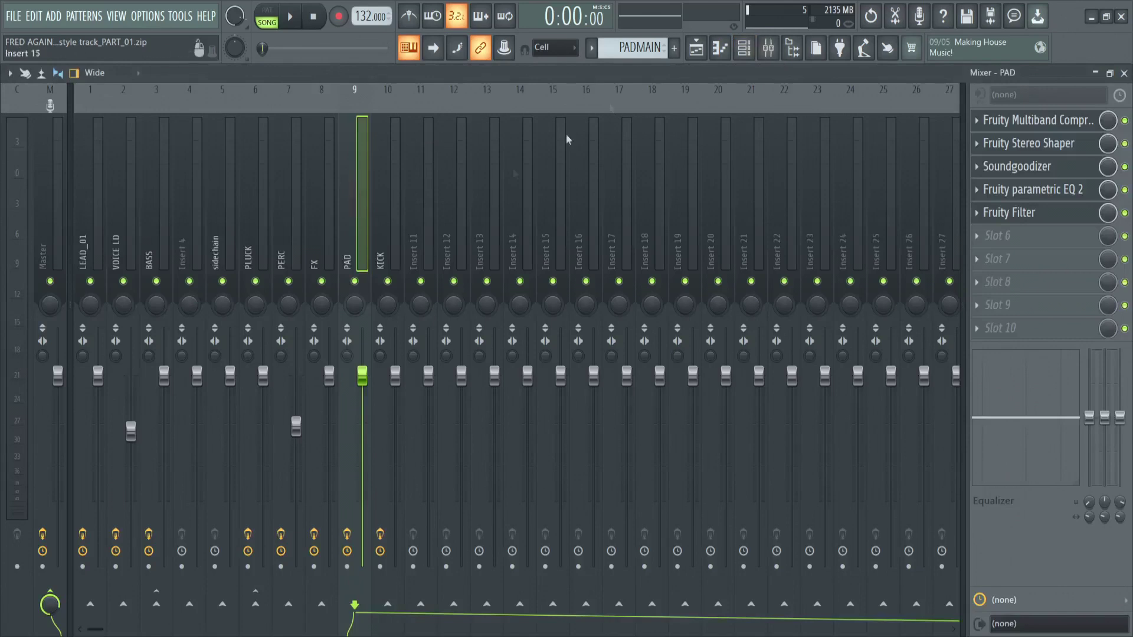
click(744, 57)
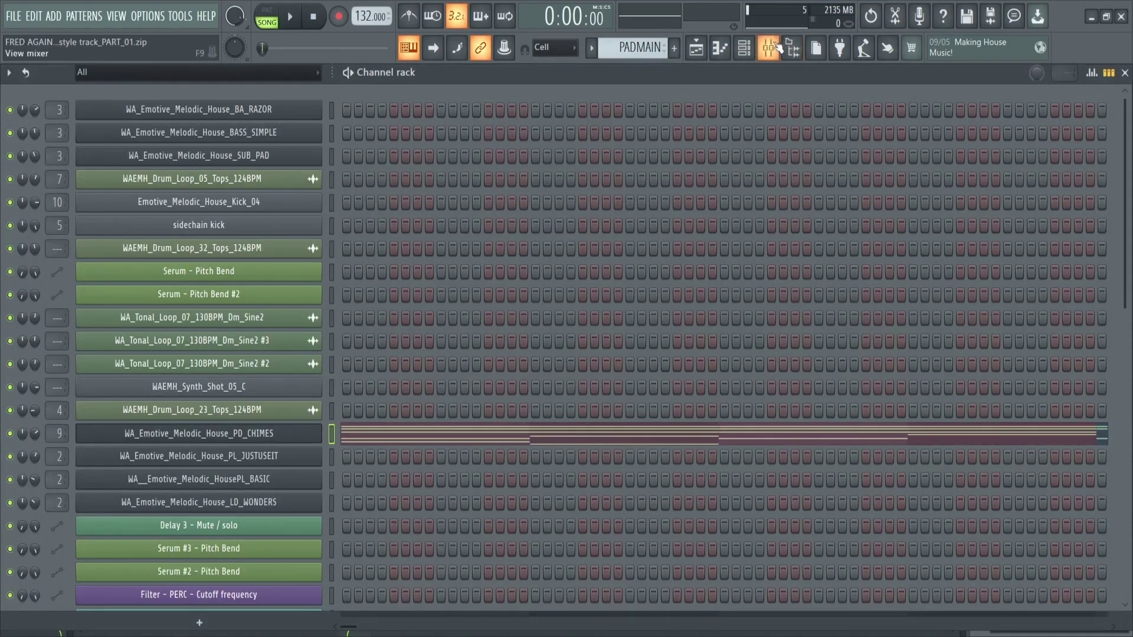
click(778, 47)
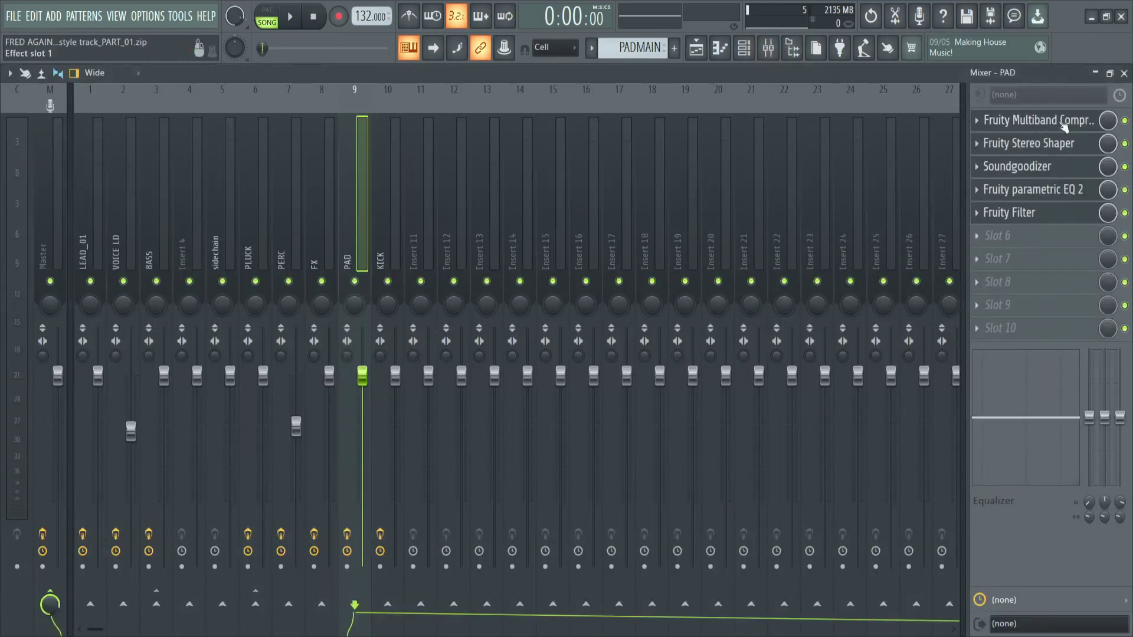
- View the PAD insert's Fruity Multiband Compressor, then its Fruity Stereo Shaper settings
click(1055, 123)
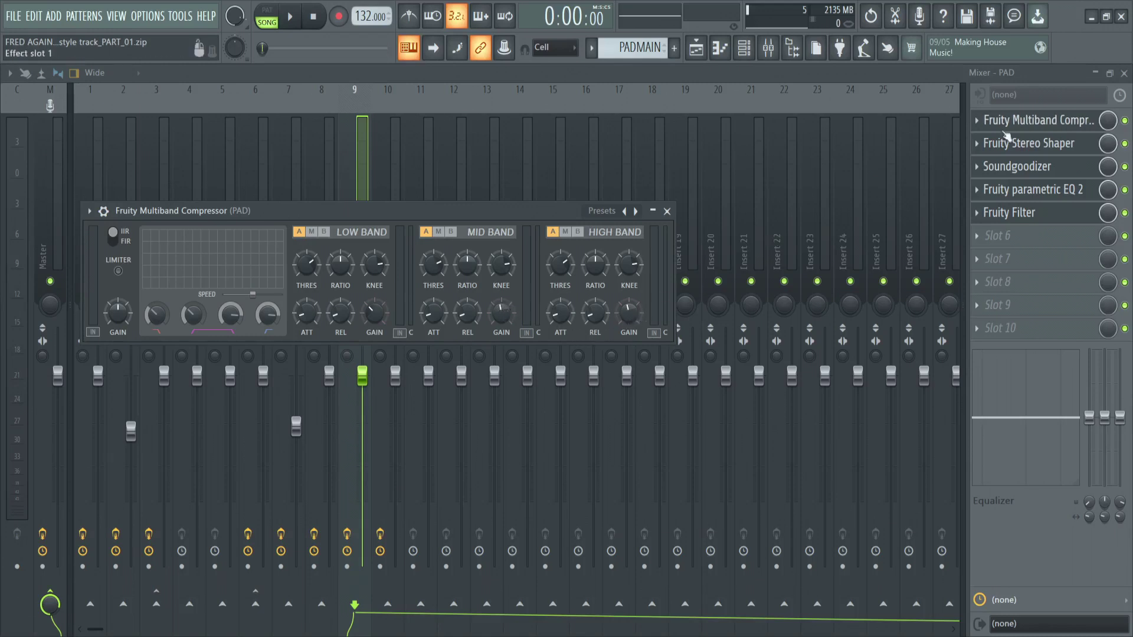
click(1020, 149)
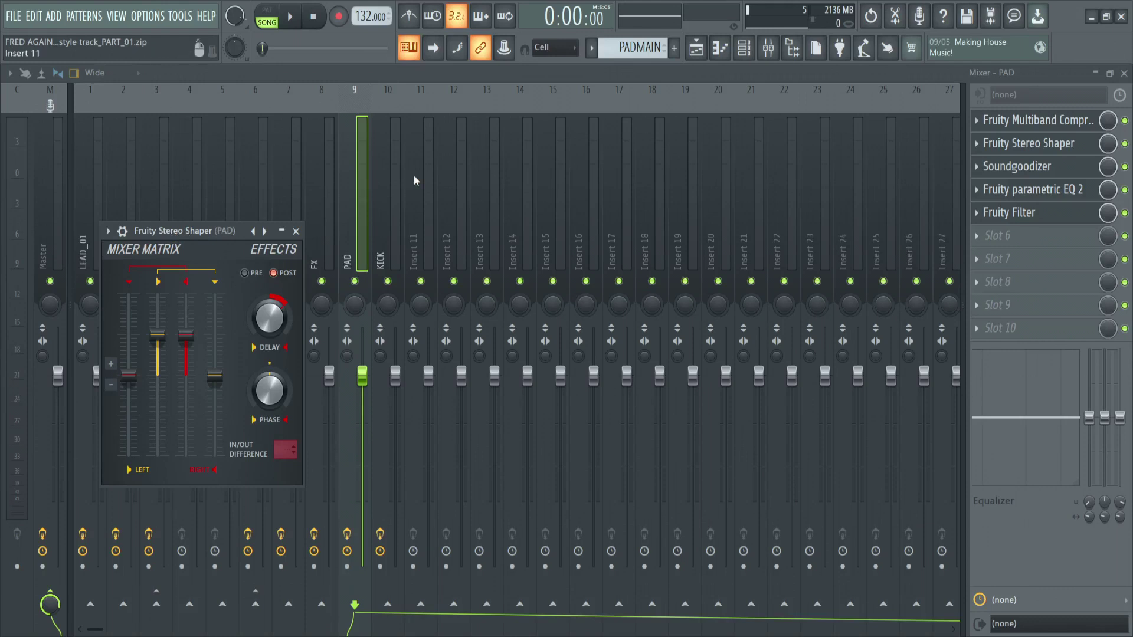
- Show the PAD insert's Soundgoodizer, set to mode A with a moderate amount
click(1039, 172)
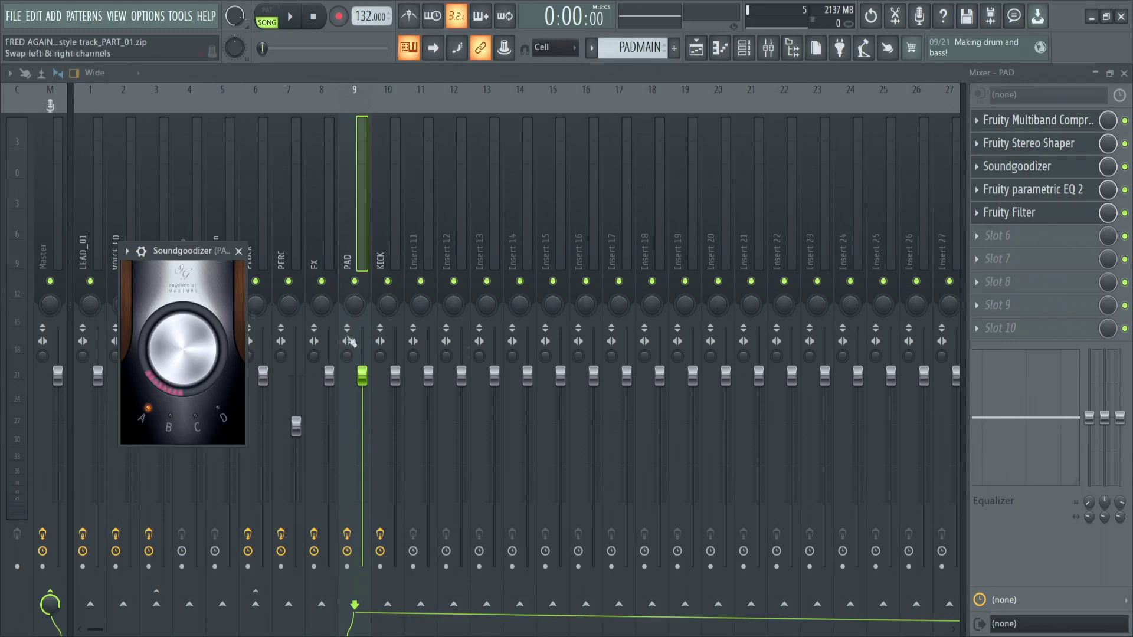
- Lower the PAD parametric EQ 2's lowest band from 85 Hz to 67 Hz, then close the effect windows
click(1062, 195)
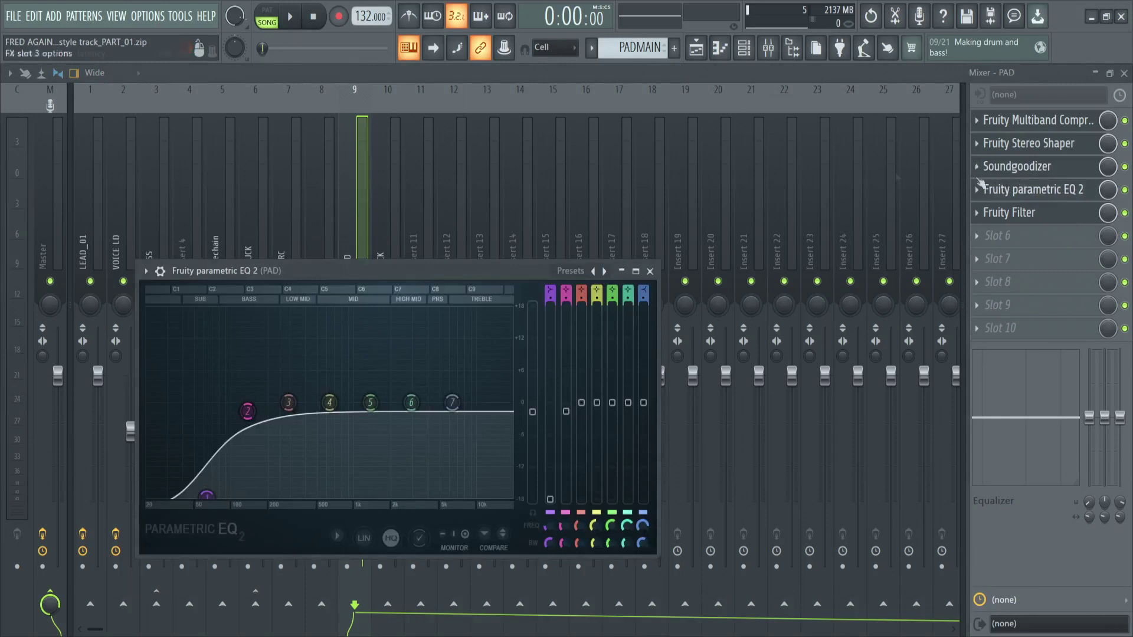
drag(229, 502, 215, 503)
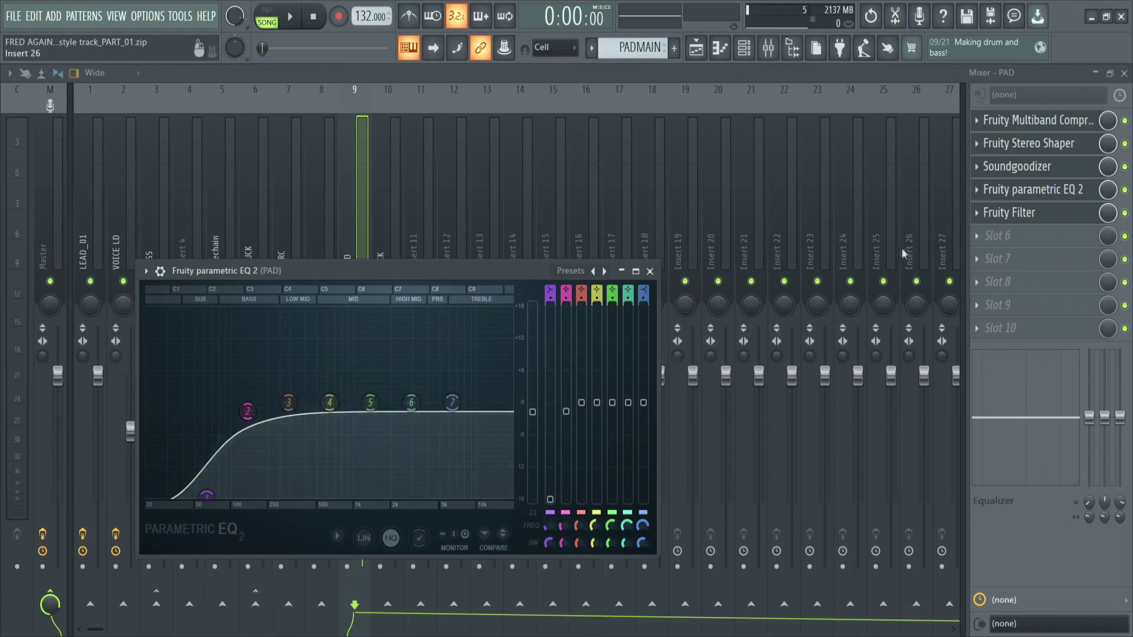
click(1055, 217)
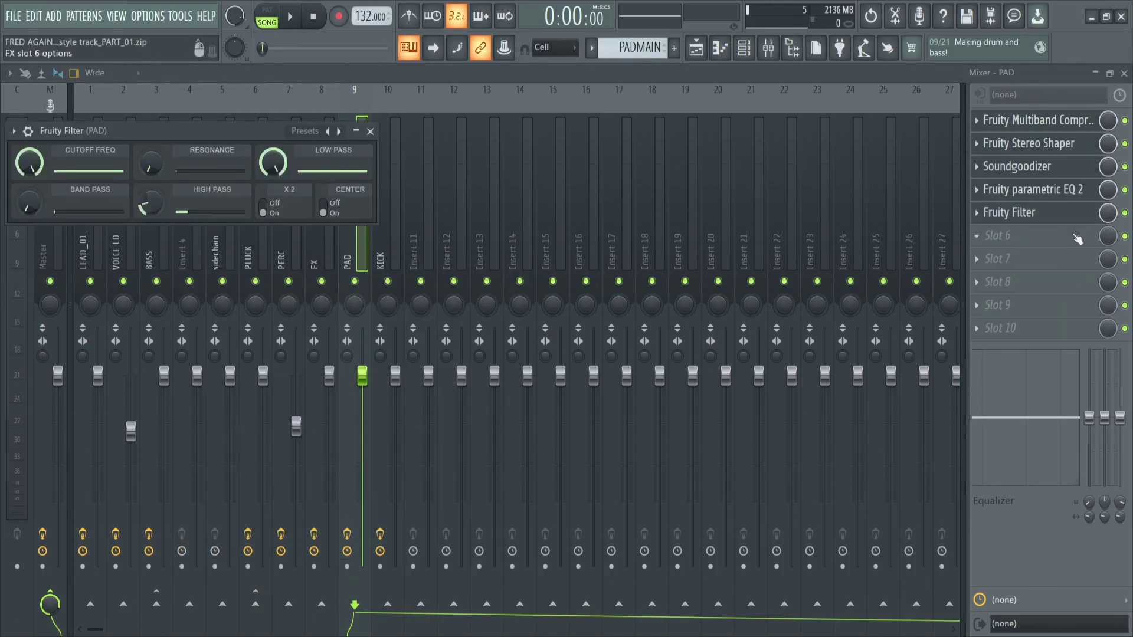
click(1062, 220)
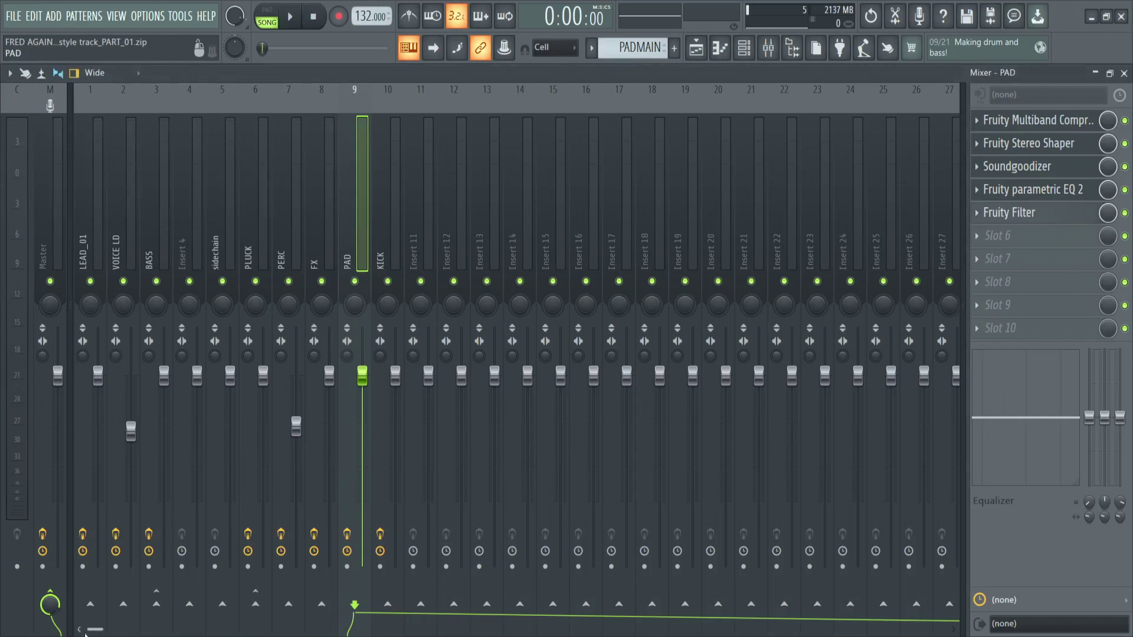
drag(96, 630, 813, 628)
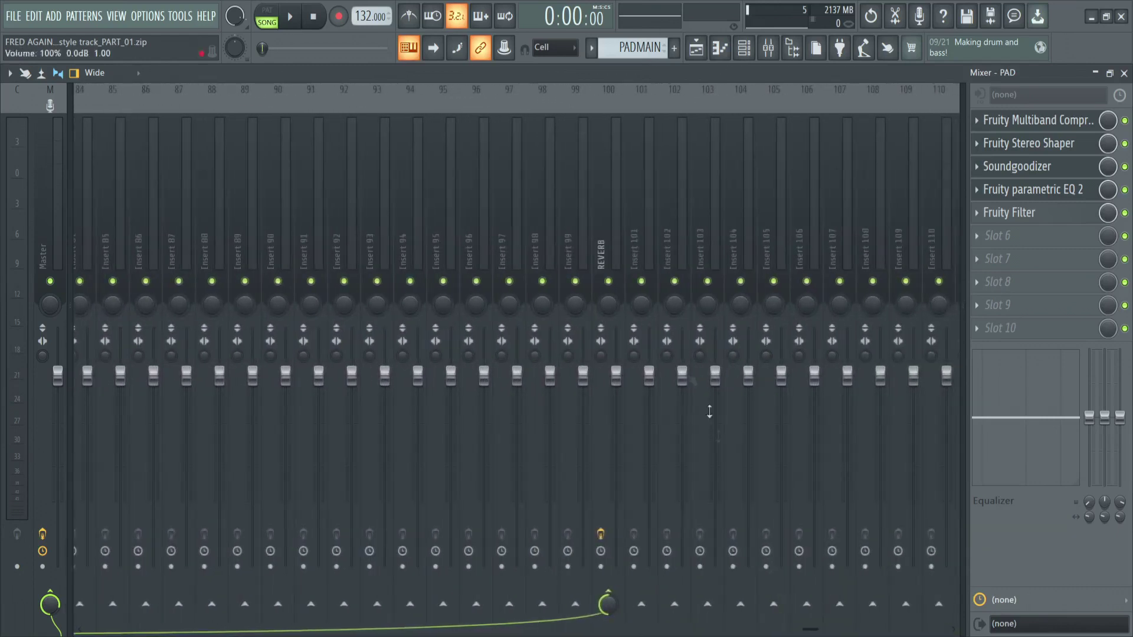
- Select mixer insert 100 (REVERB) to show its single Fruity Reeverb 2 effect
click(592, 208)
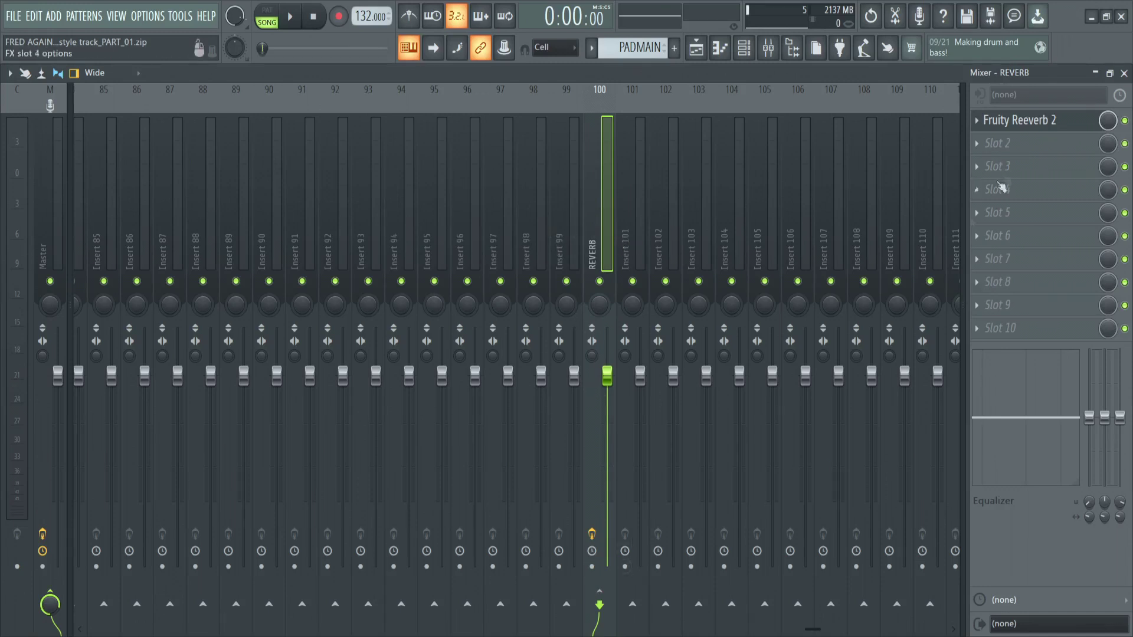
click(1050, 121)
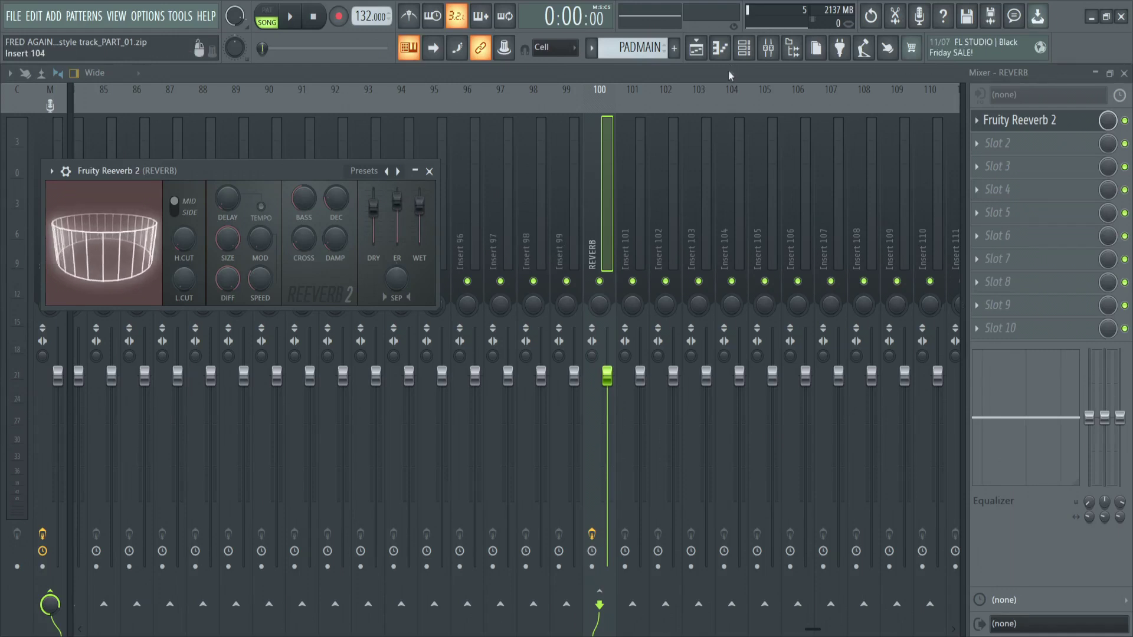
key(Escape)
- In the Playlist, play the PADMAIN+PLUCK section from bar 13, then stop playback
click(696, 51)
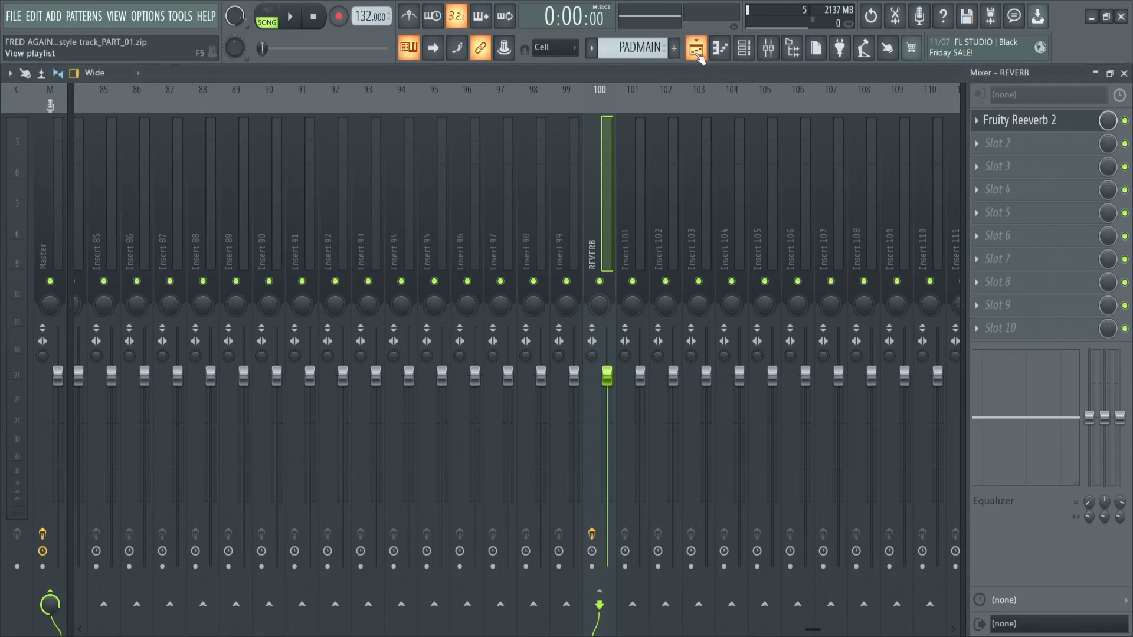
click(697, 52)
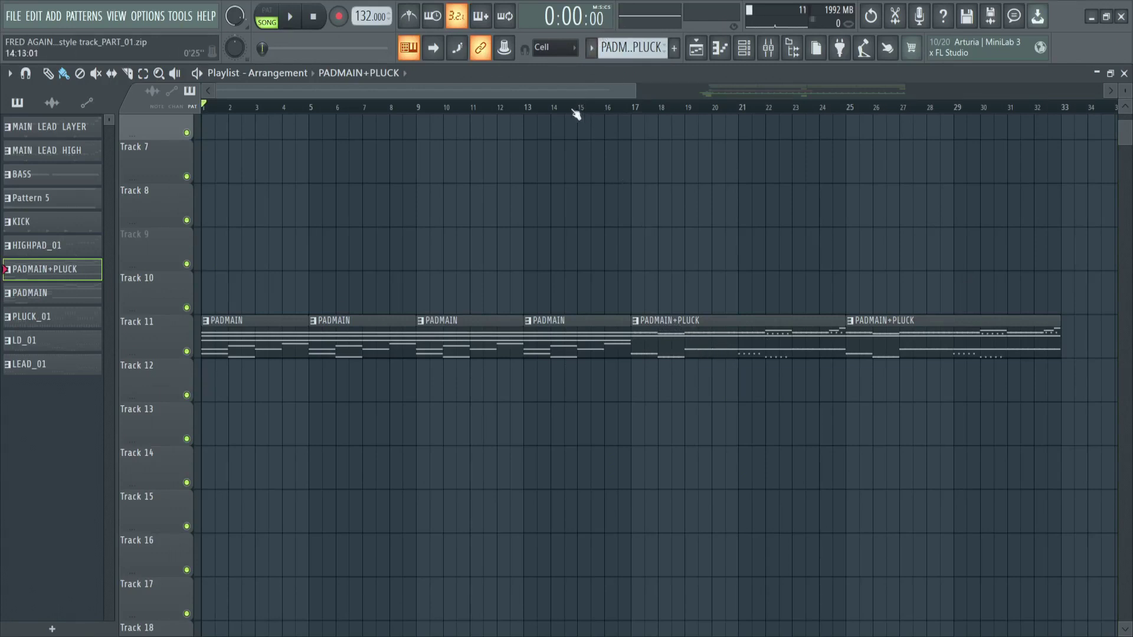
click(534, 113)
key(space)
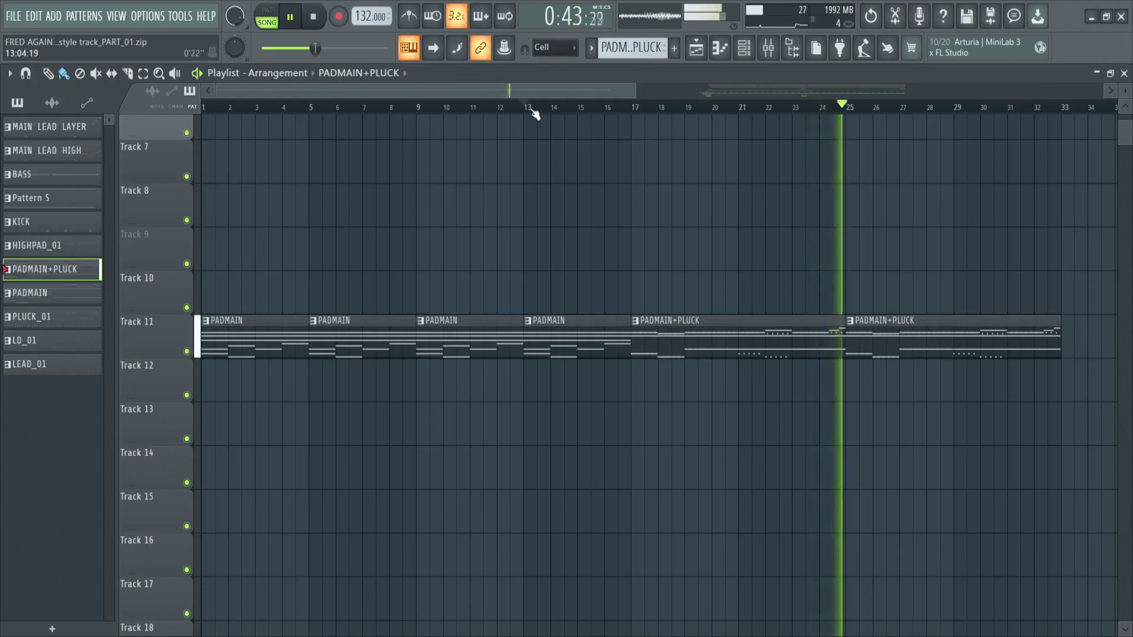
key(space)
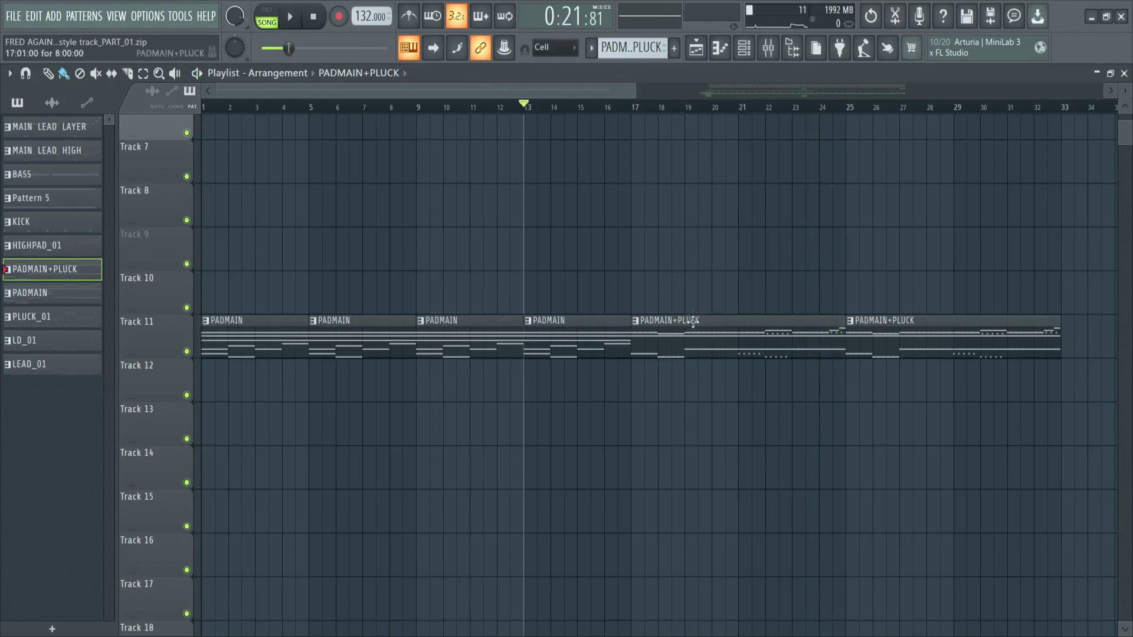
- In the Channel Rack, open FAC1_PLUCK07's ImPerfect synth to check the pluck, then close it
click(745, 50)
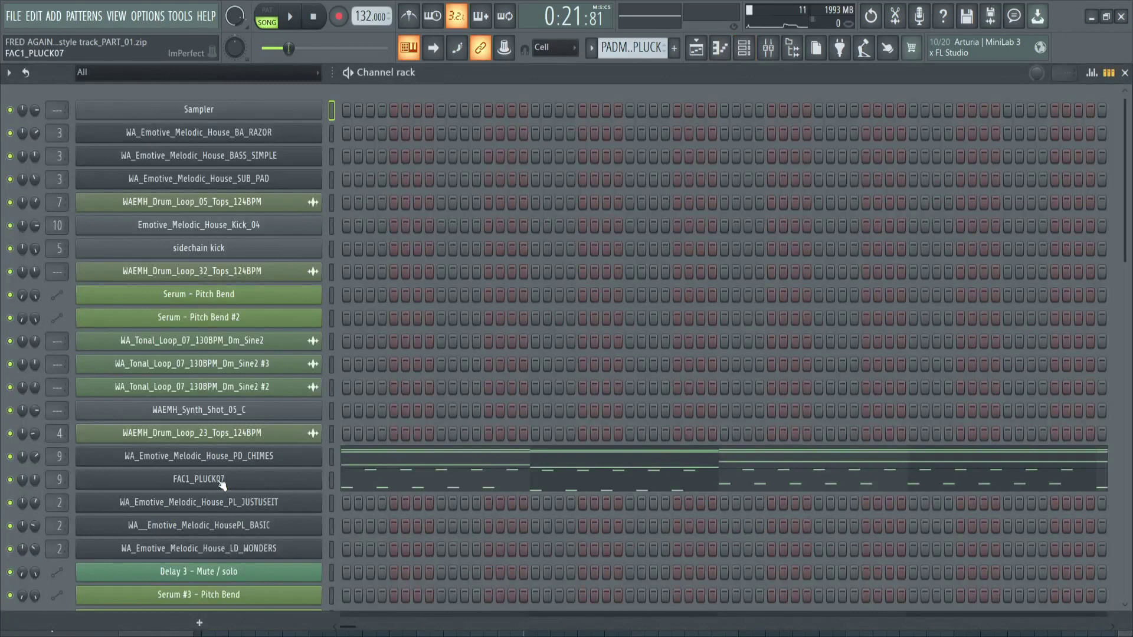
click(222, 484)
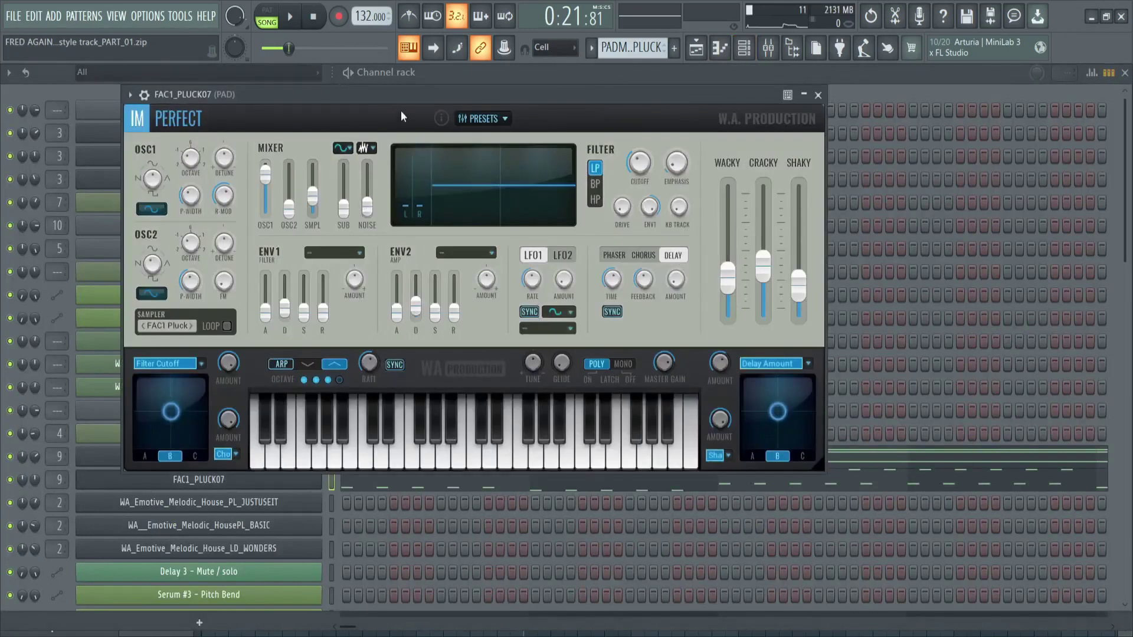
drag(406, 91, 625, 111)
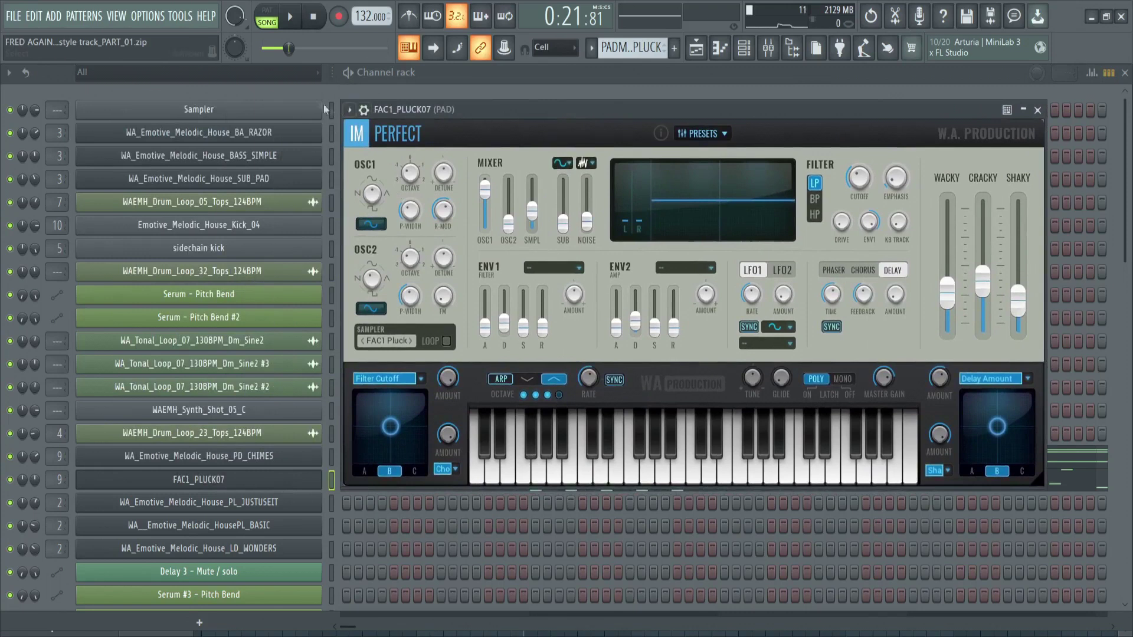
key(Escape)
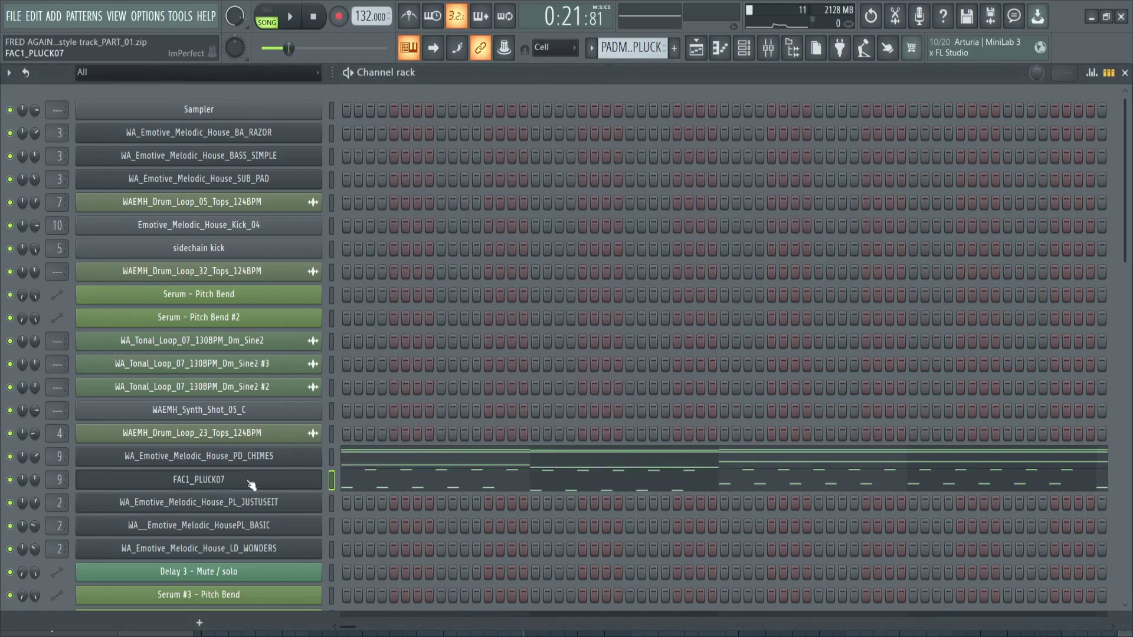
click(251, 483)
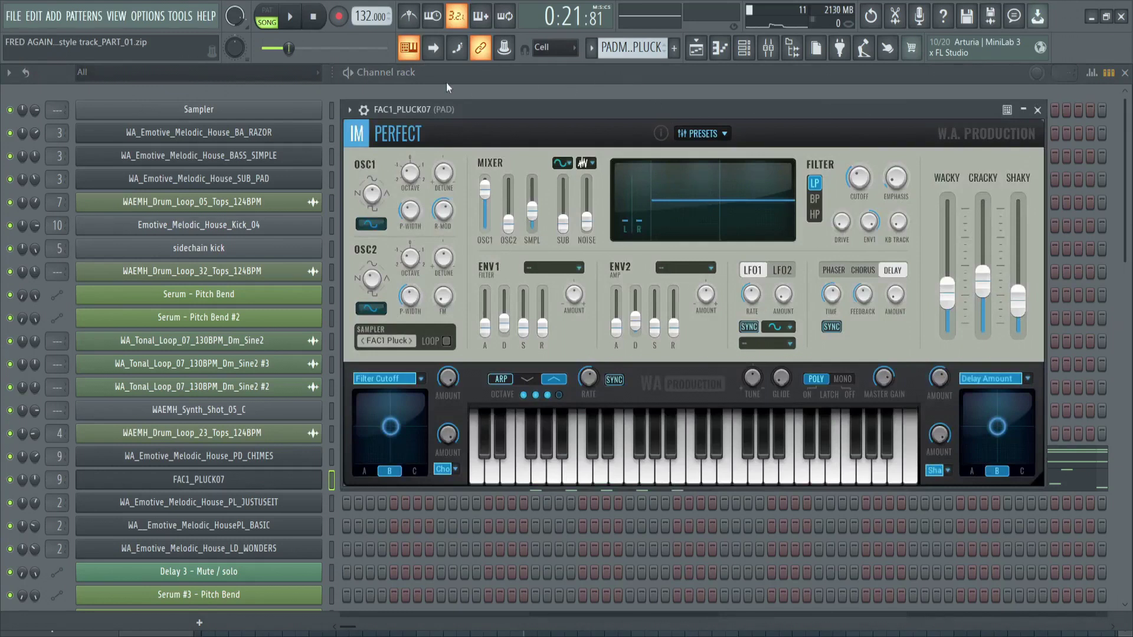
key(Escape)
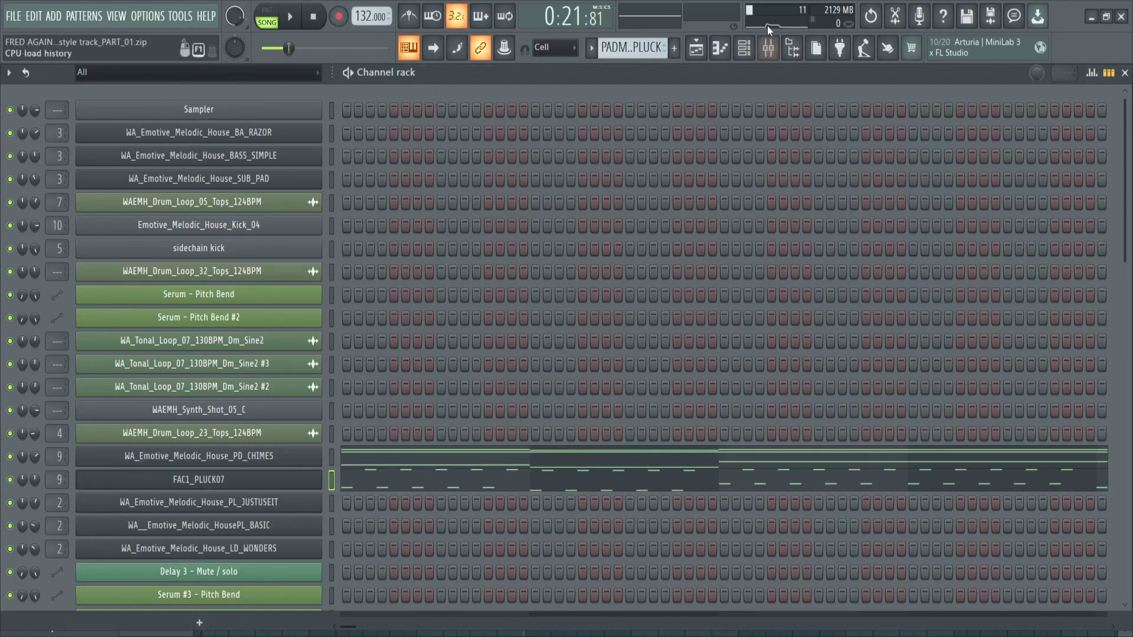
- Check the PAD mixer insert's effects, then scroll the channel rack down to FAC1_PLUCK07
click(768, 50)
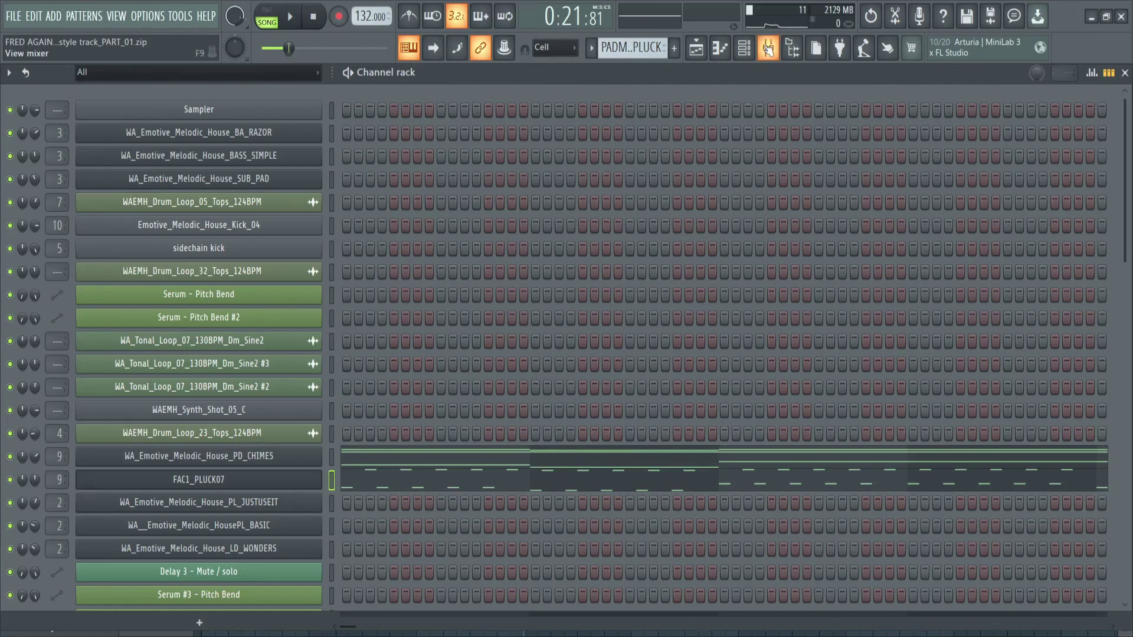
click(768, 50)
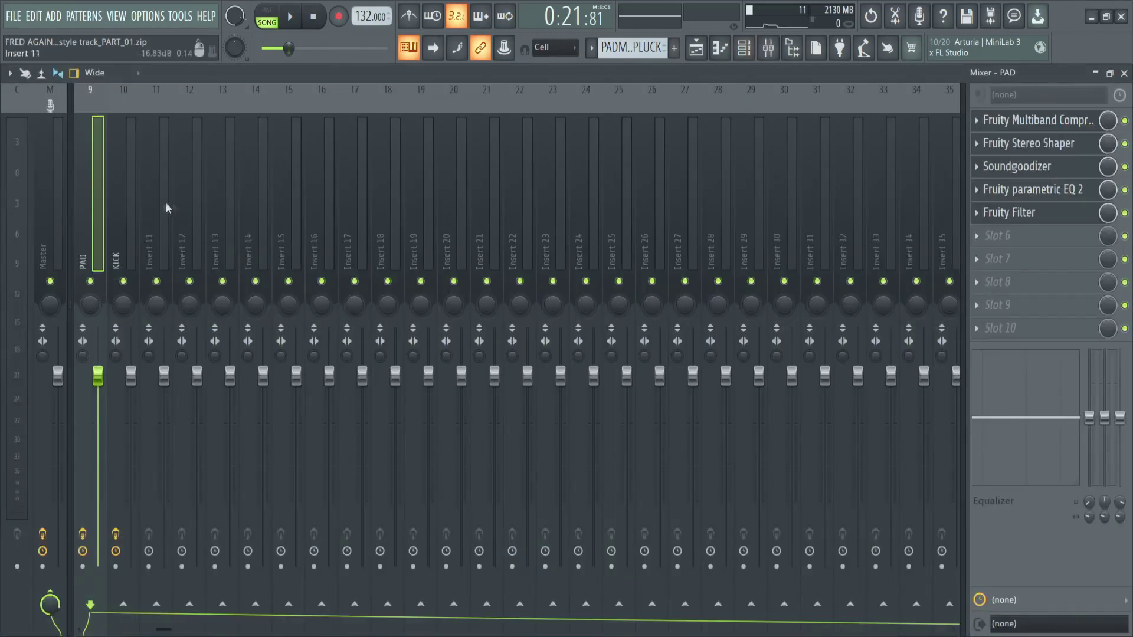
click(746, 51)
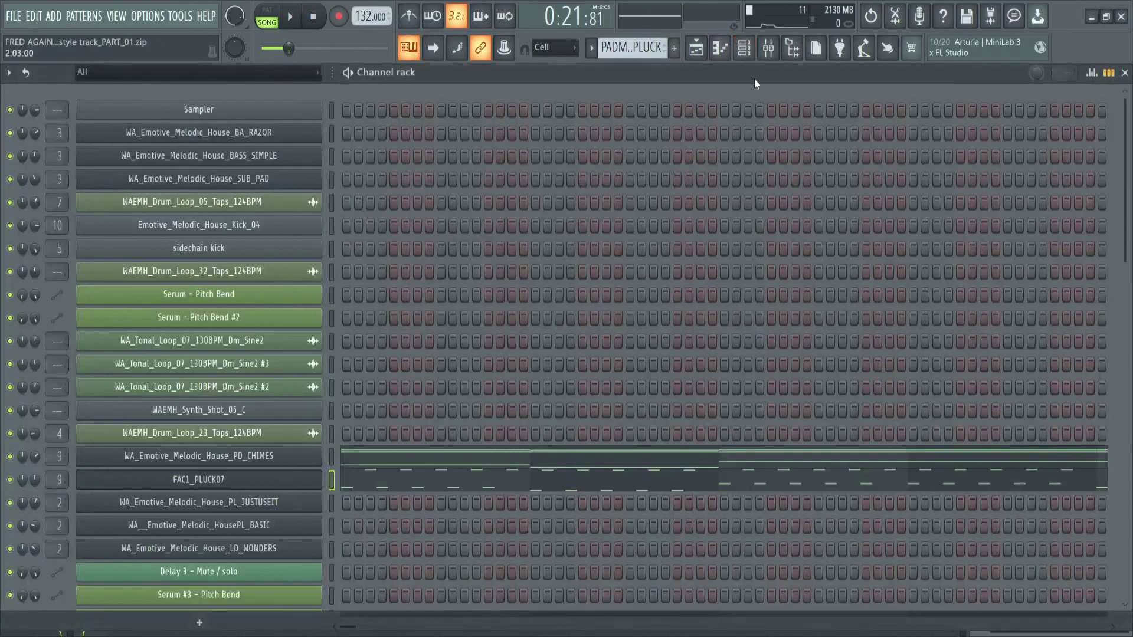
click(778, 55)
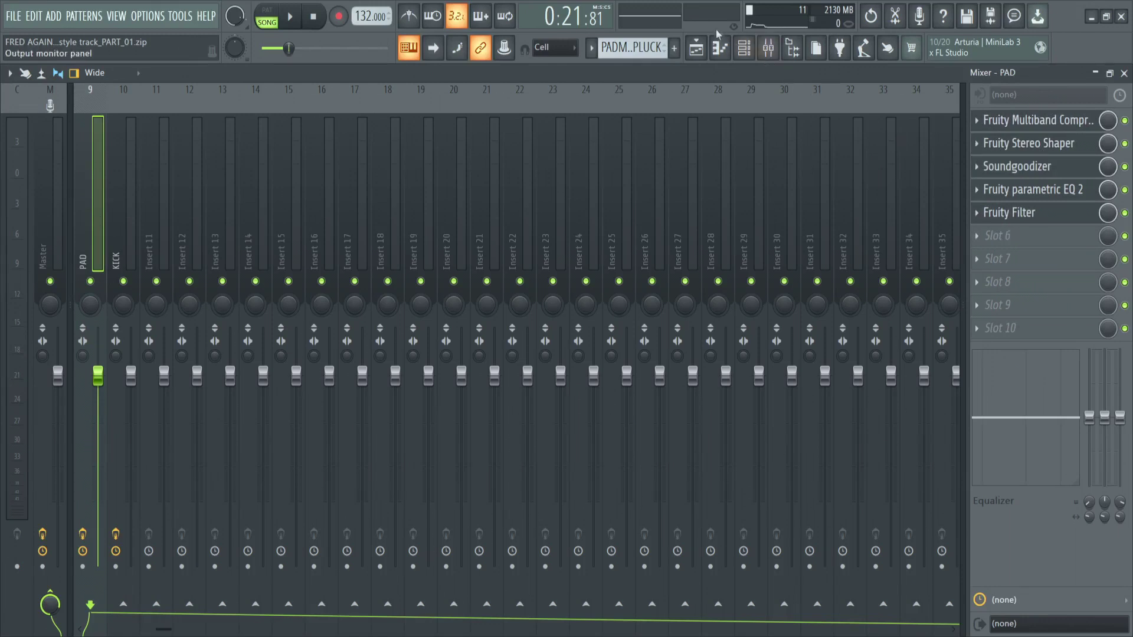
click(745, 50)
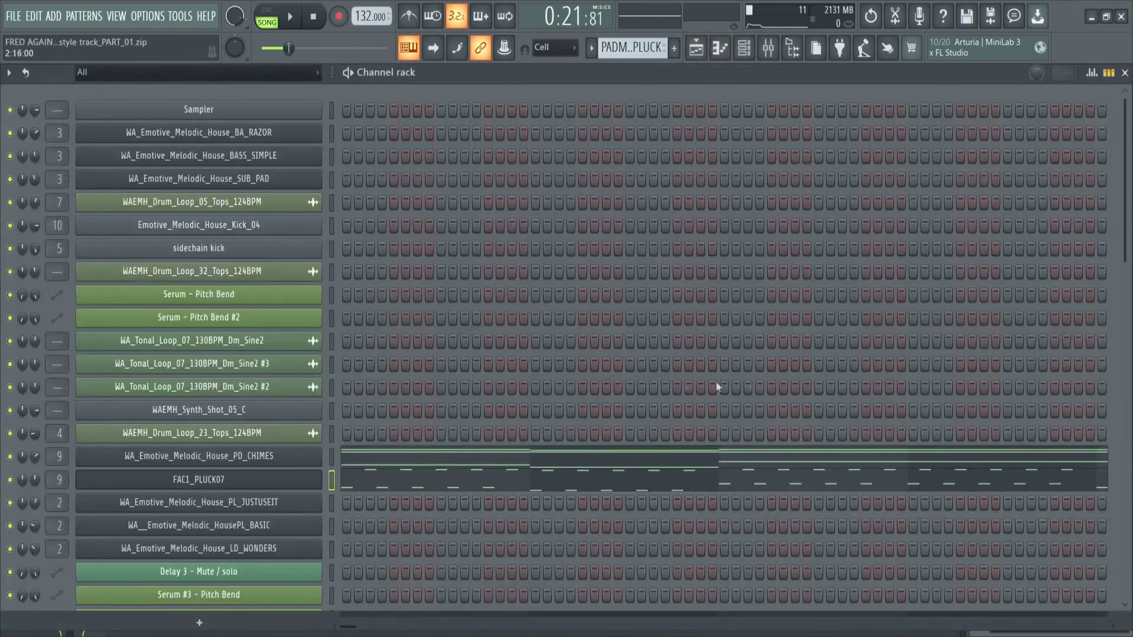
scroll(1131, 242, down, 3)
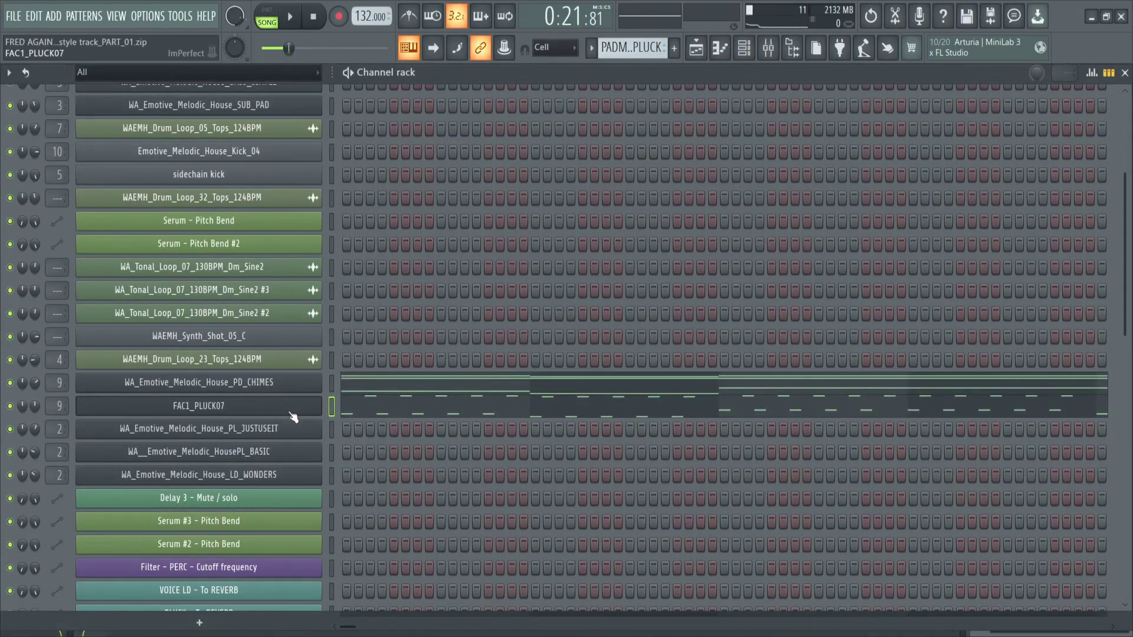
- Review FAC1_PLUCK07's pluck notes spanning bars 1 to 9 in the piano roll twice, ending in the channel rack
click(343, 407)
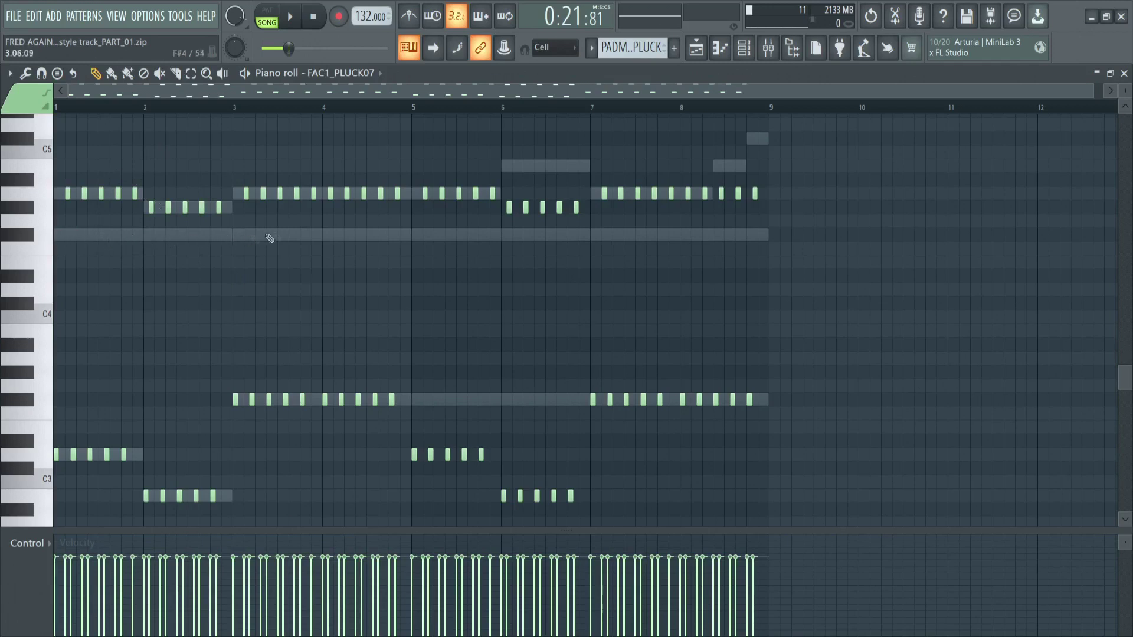
click(745, 47)
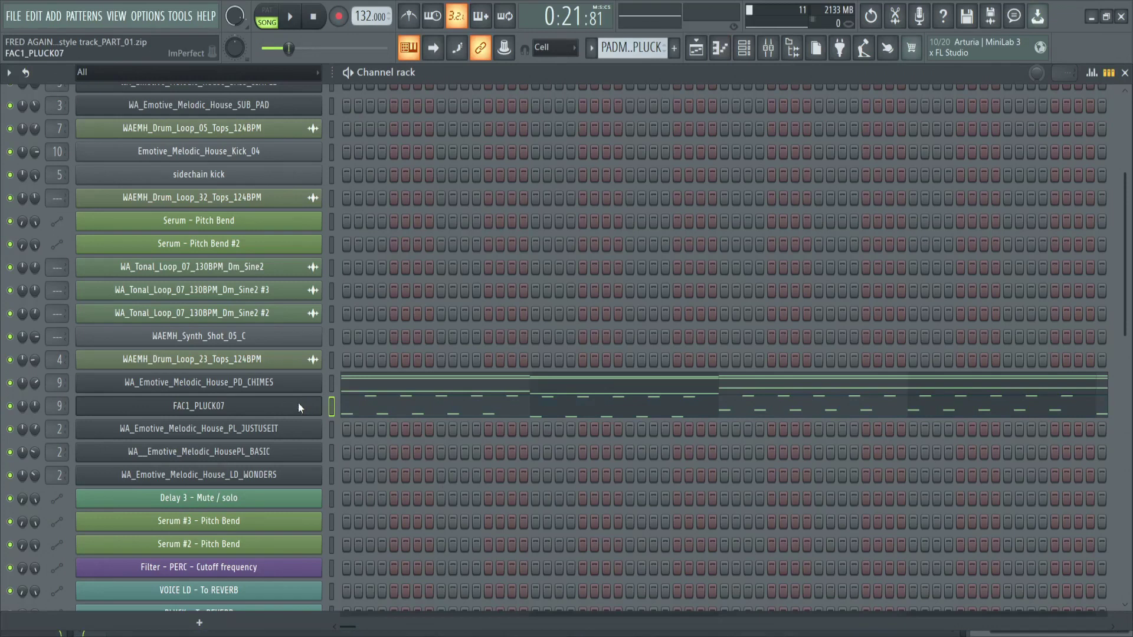
click(371, 418)
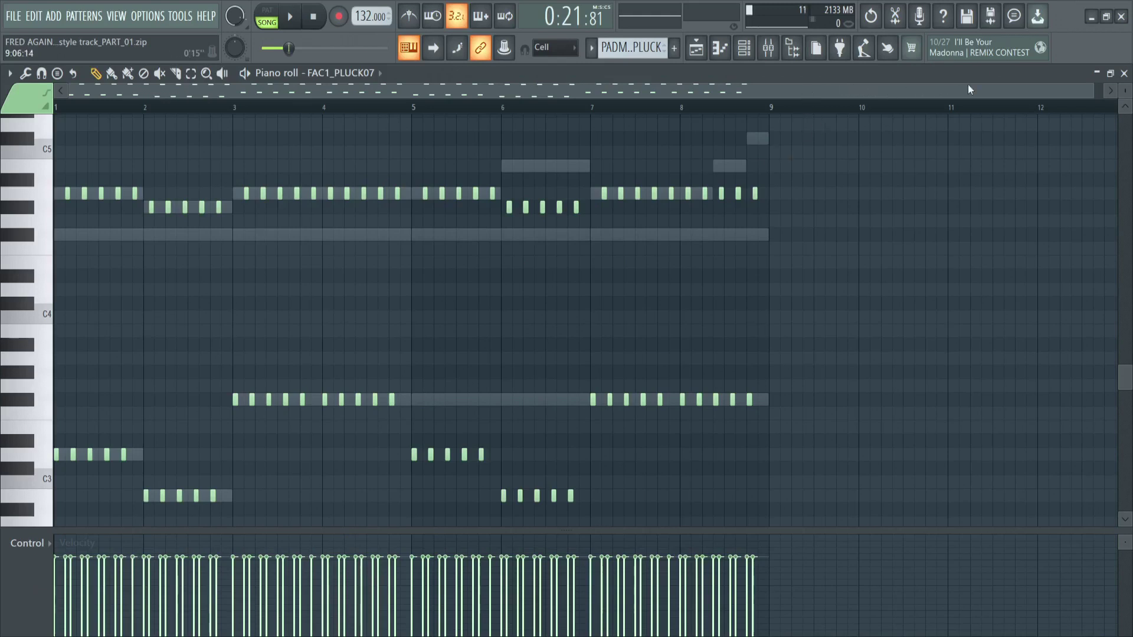
click(745, 49)
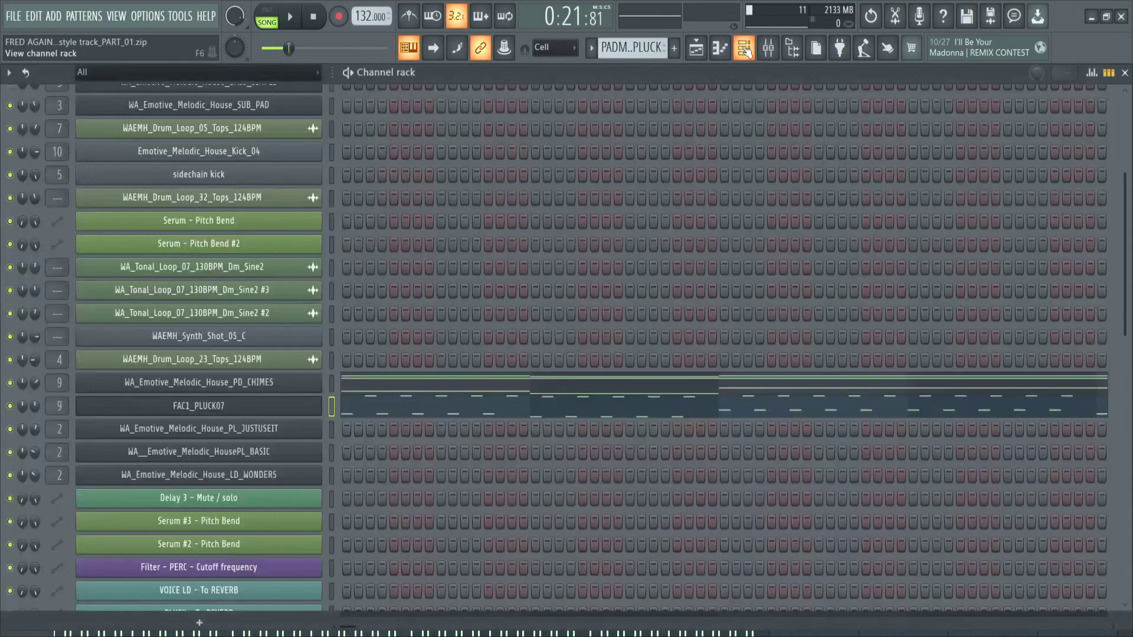